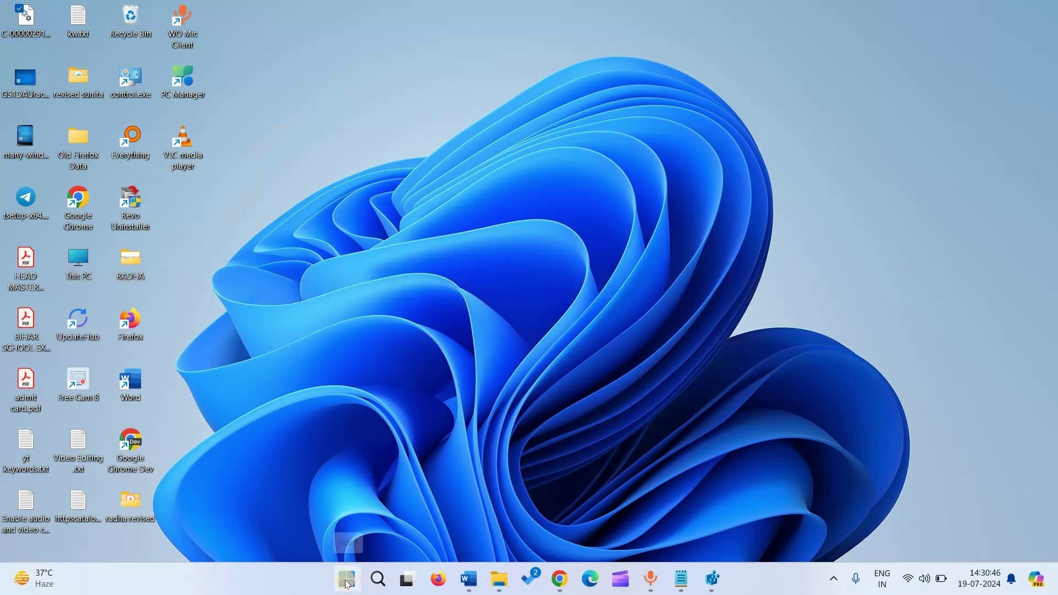
# Open C:\Windows\System32\Drivers from the Run box on the Start right-click menu.
pyautogui.rightClick(346, 584)
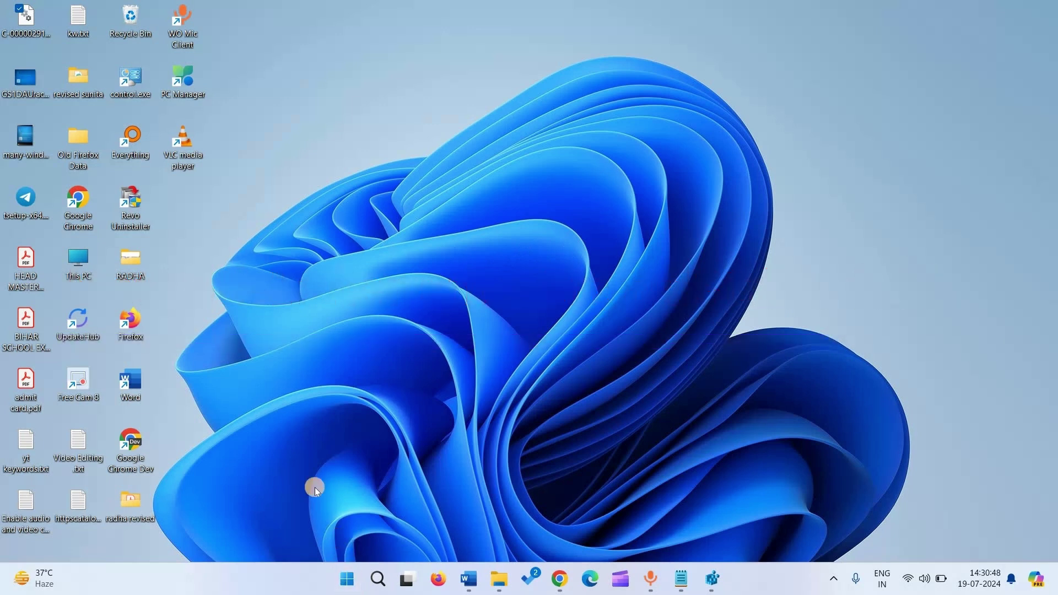
pyautogui.click(314, 491)
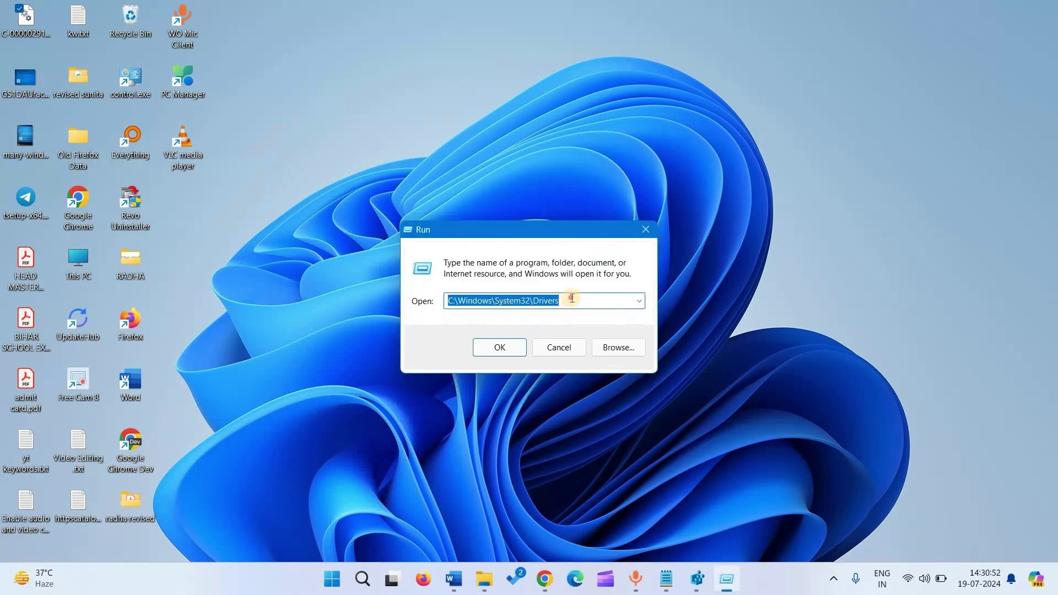
pyautogui.press('End')
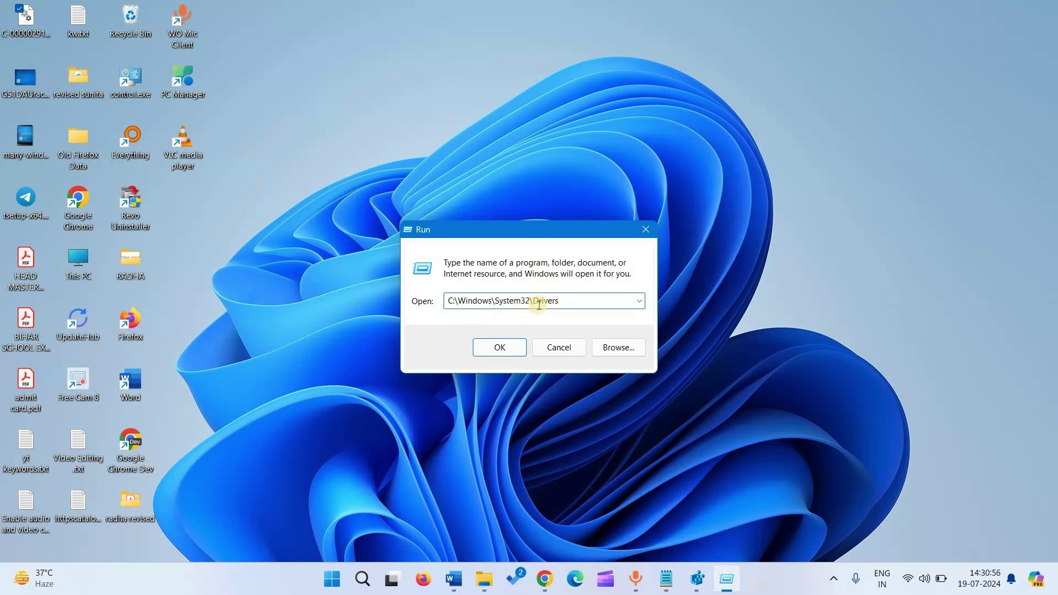
pyautogui.click(501, 349)
# Rename the CrowdStrike folder in Drivers to CrowdStrike_new, granting administrator permission.
pyautogui.click(500, 348)
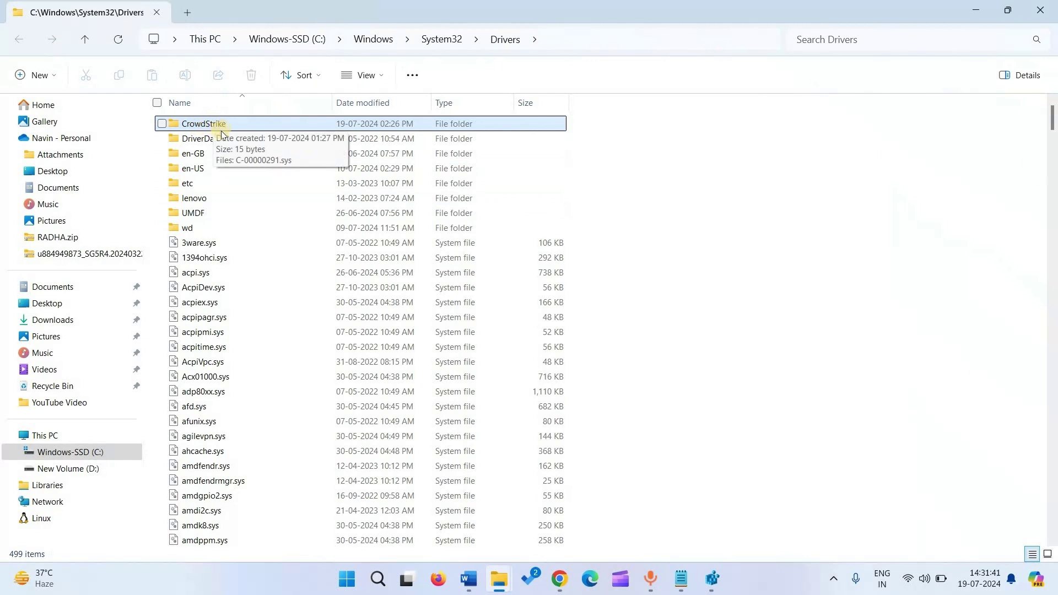
pyautogui.click(222, 130)
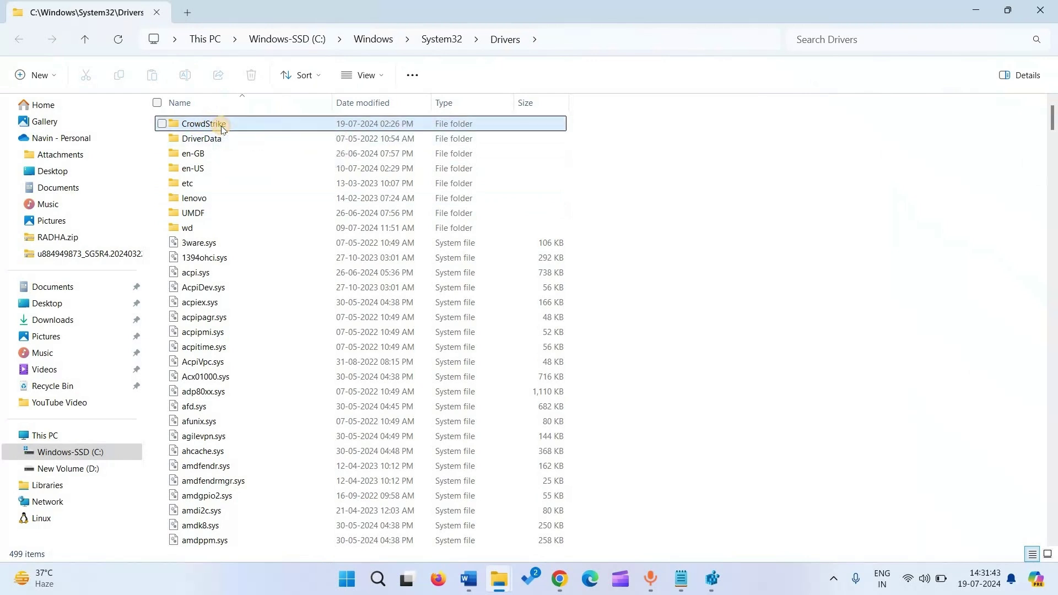
pyautogui.click(222, 130)
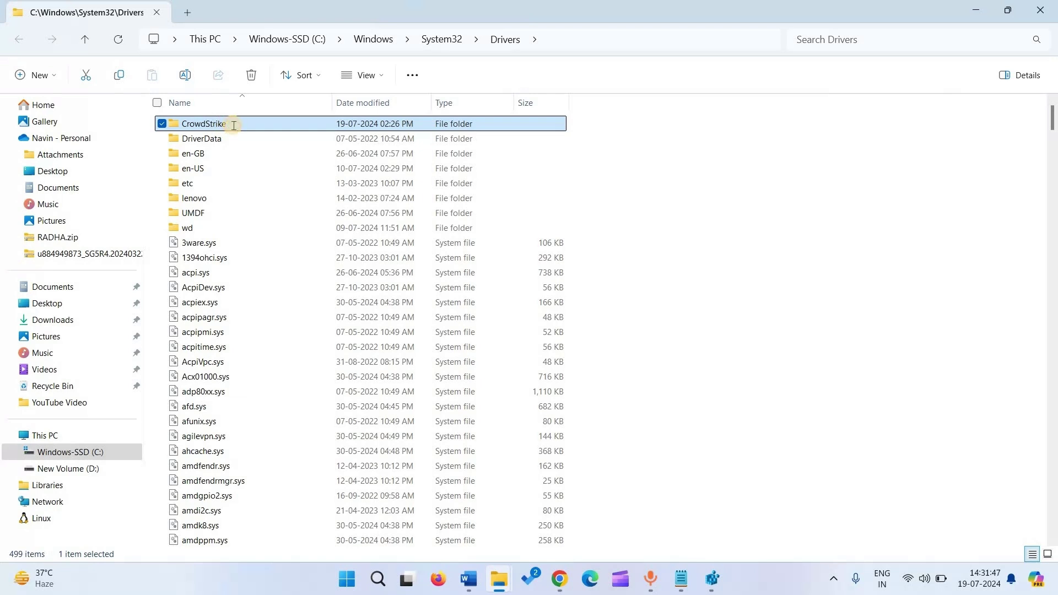
pyautogui.click(234, 125)
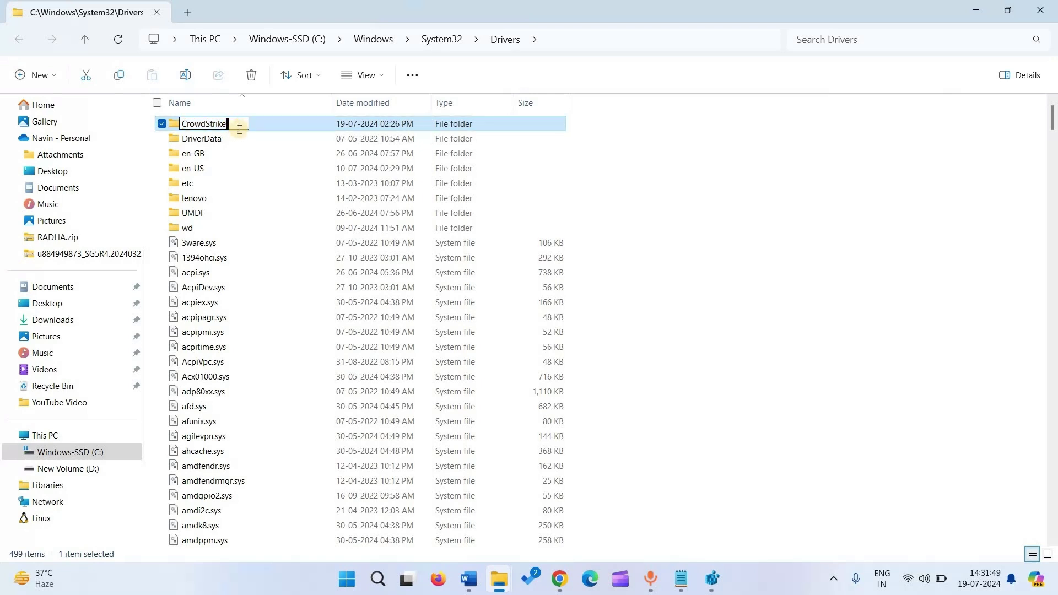
pyautogui.write('_')
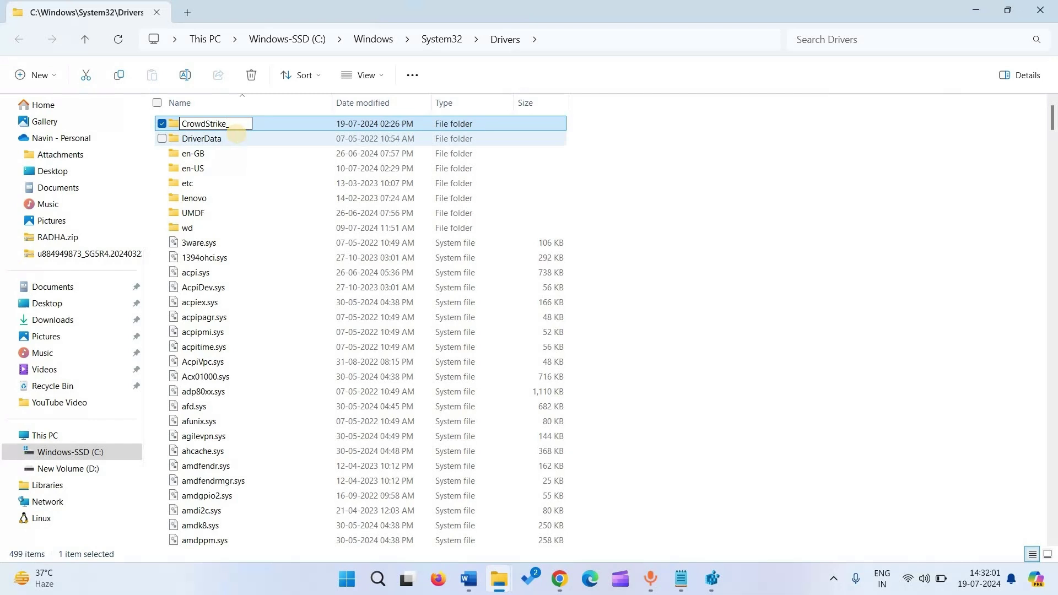
pyautogui.write('ne')
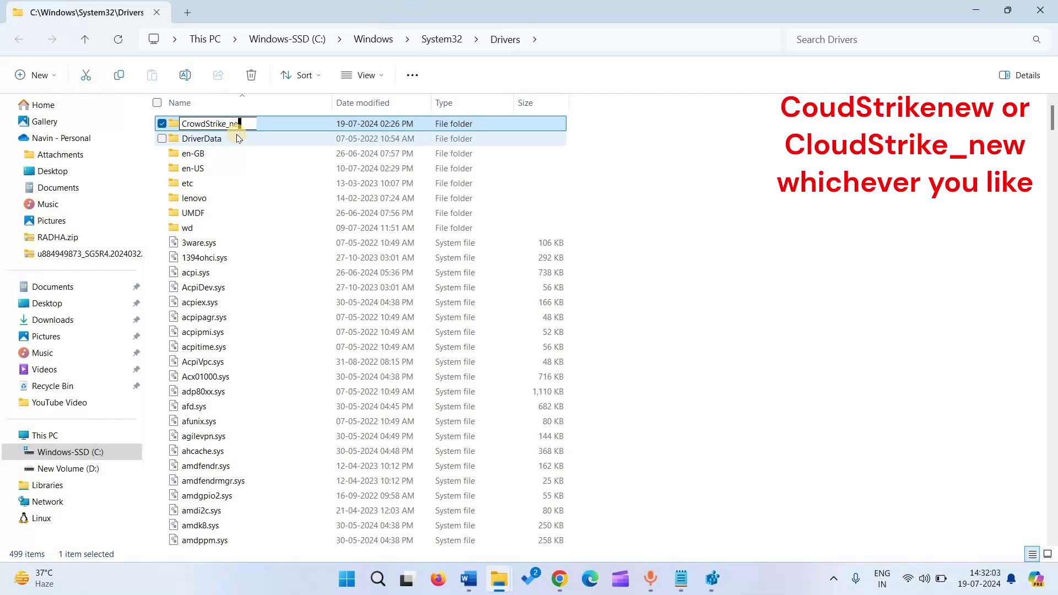
pyautogui.write('w')
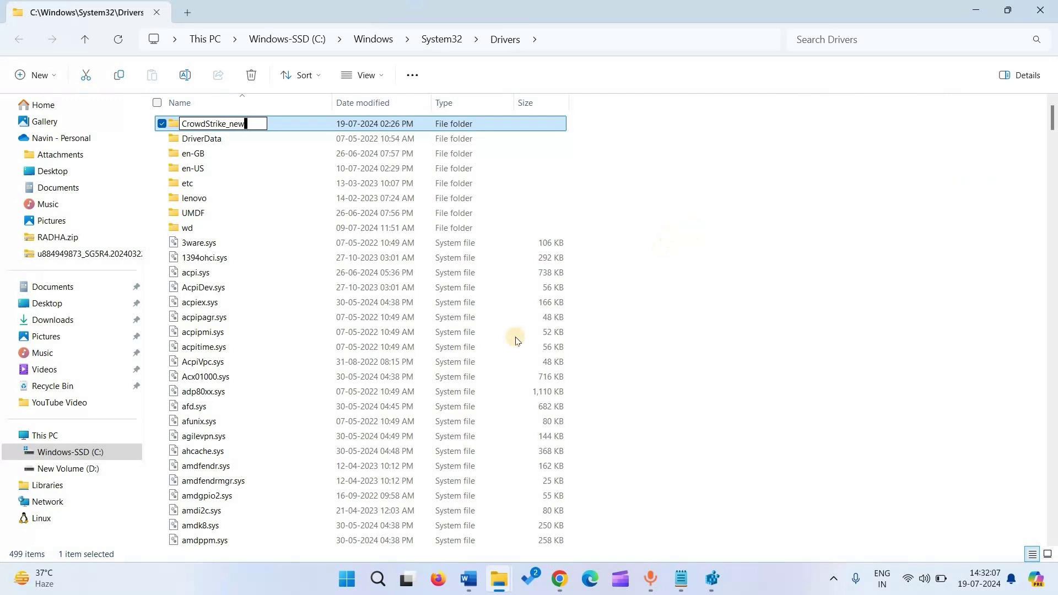
pyautogui.press('Return')
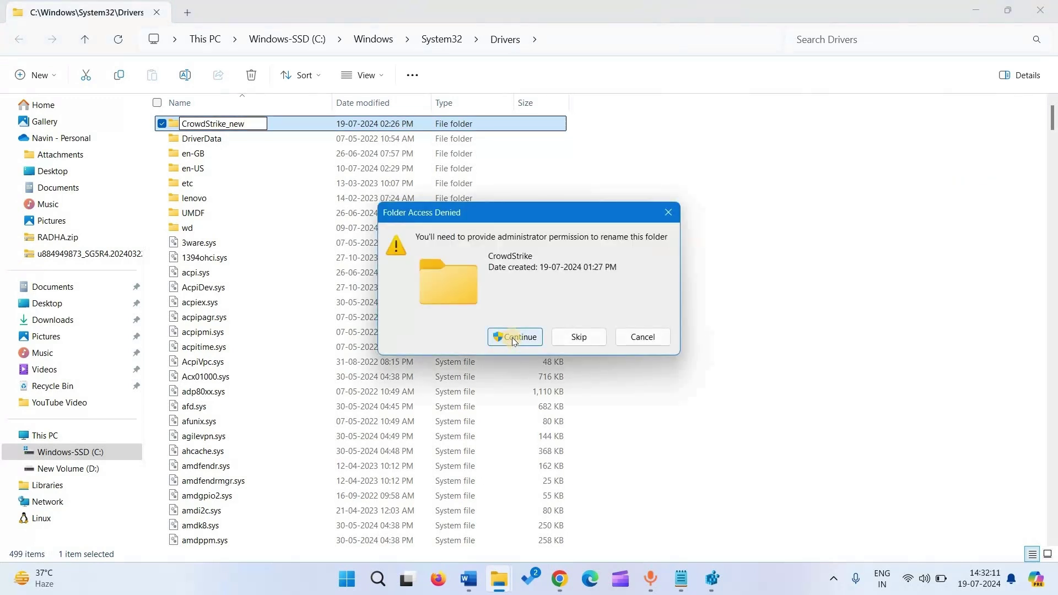
pyautogui.click(513, 339)
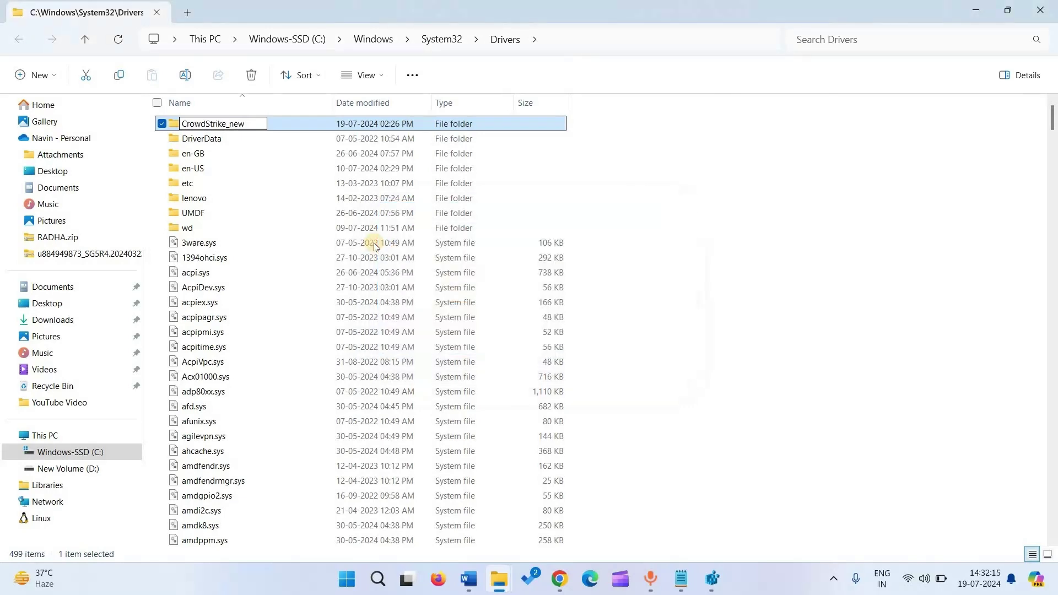
pyautogui.click(647, 217)
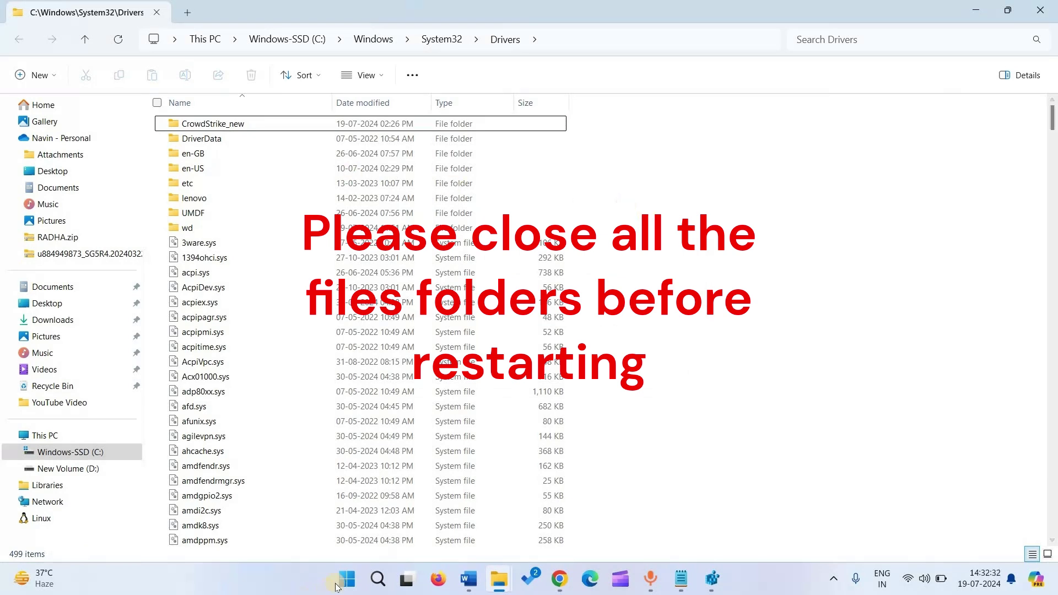
# View the Start menu power options, then dismiss them and show the bare desktop.
pyautogui.click(346, 580)
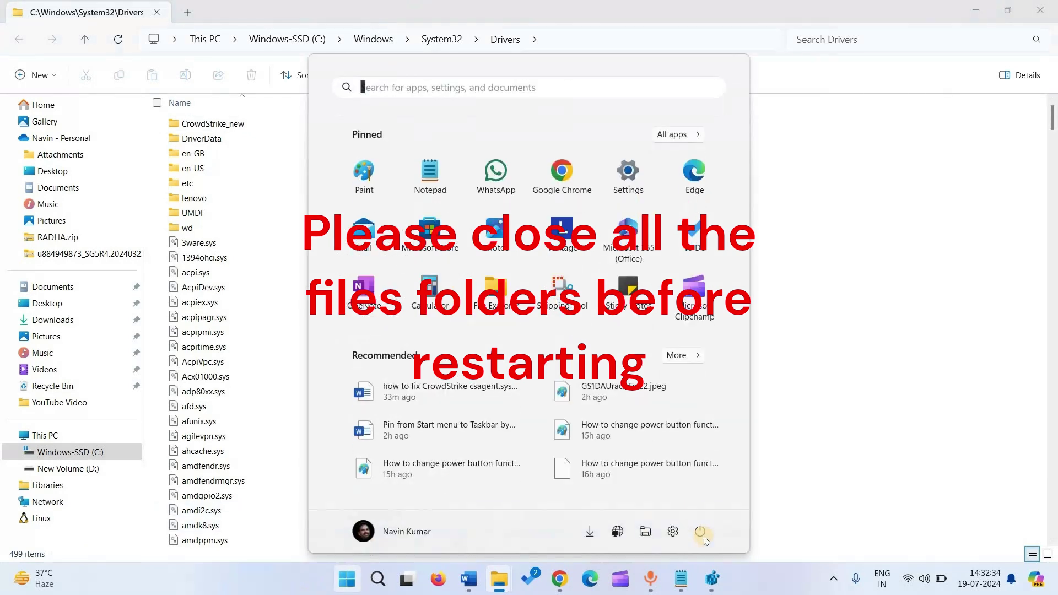
pyautogui.click(701, 532)
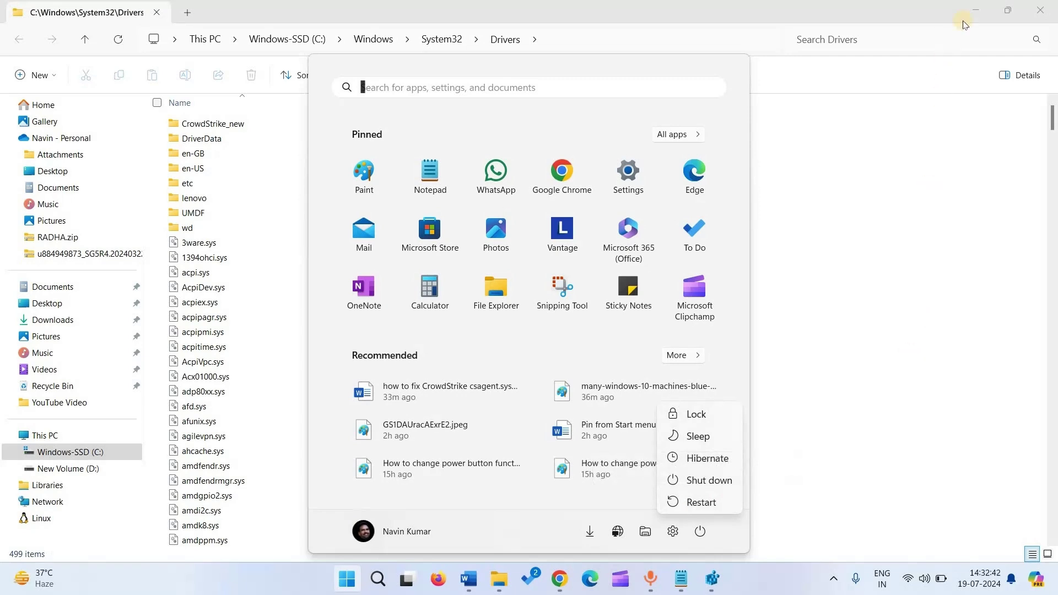
pyautogui.press('Escape')
pyautogui.press('super+d')
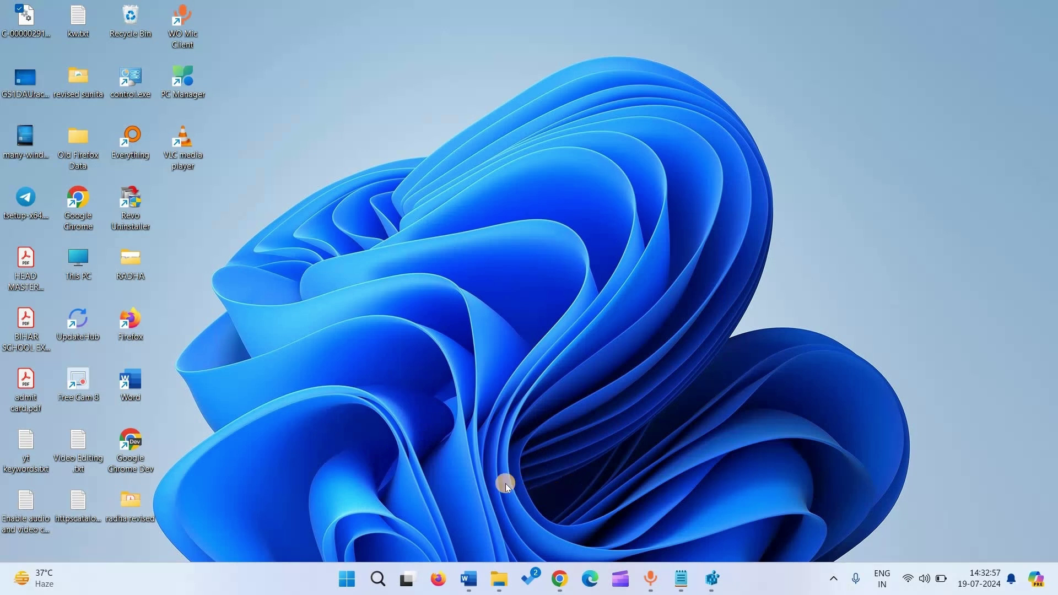
# Restart the PC using Restart in the Start menu power options.
pyautogui.click(350, 589)
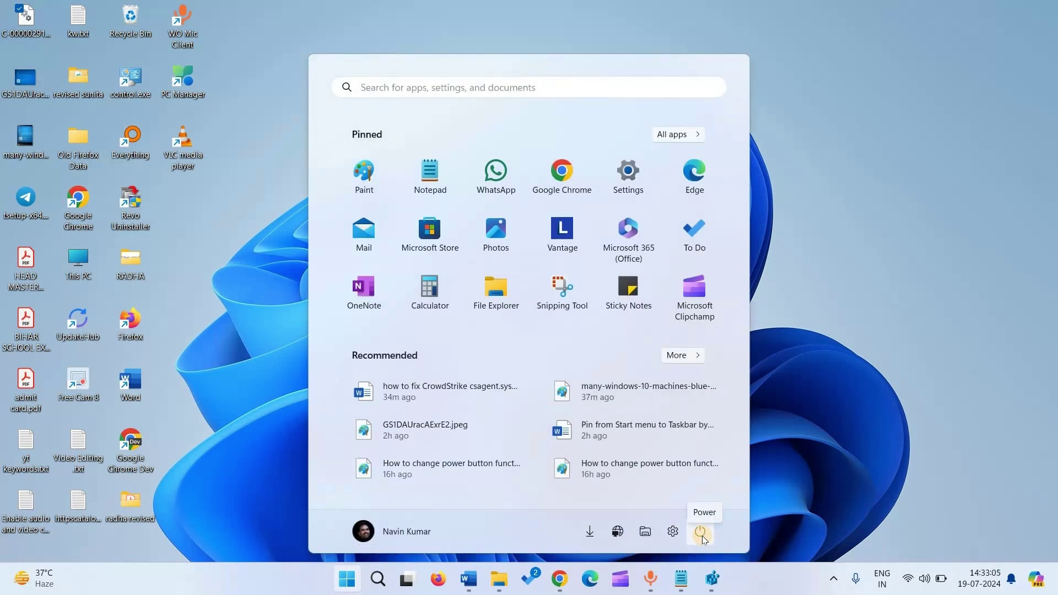
pyautogui.click(702, 536)
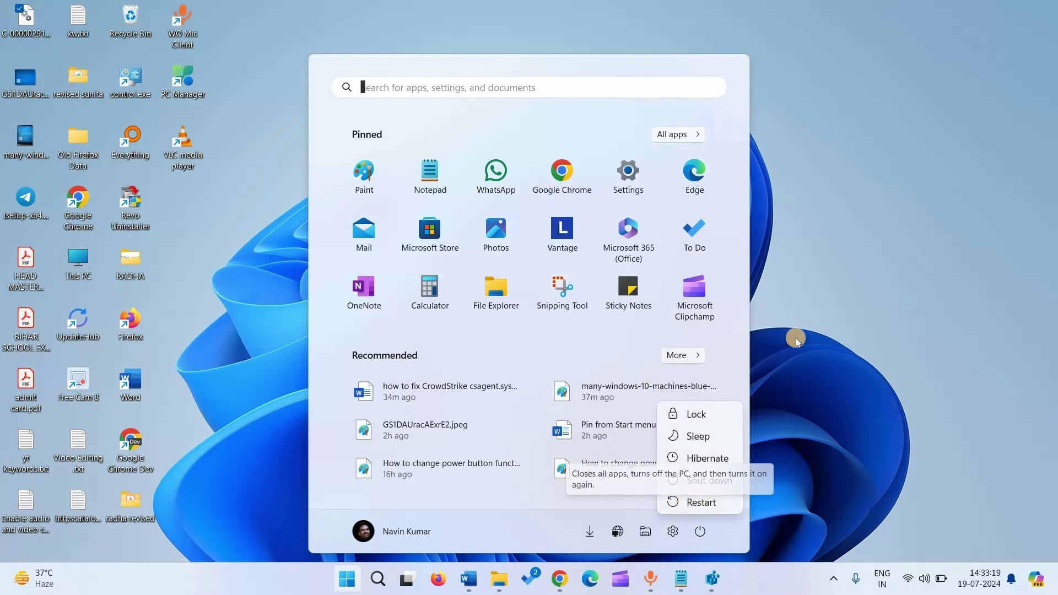
pyautogui.press('Escape')
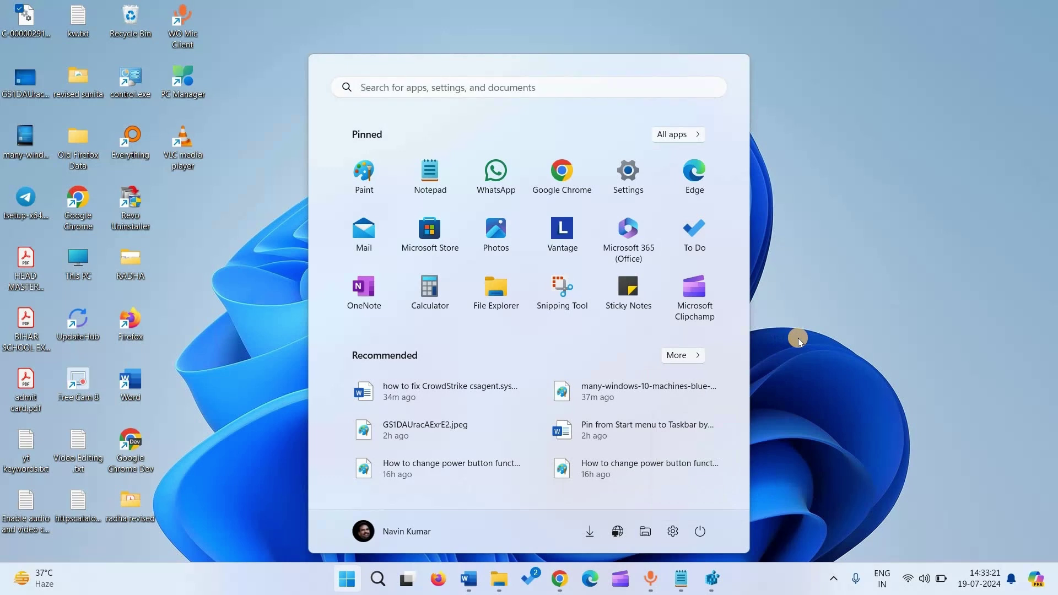
pyautogui.click(797, 337)
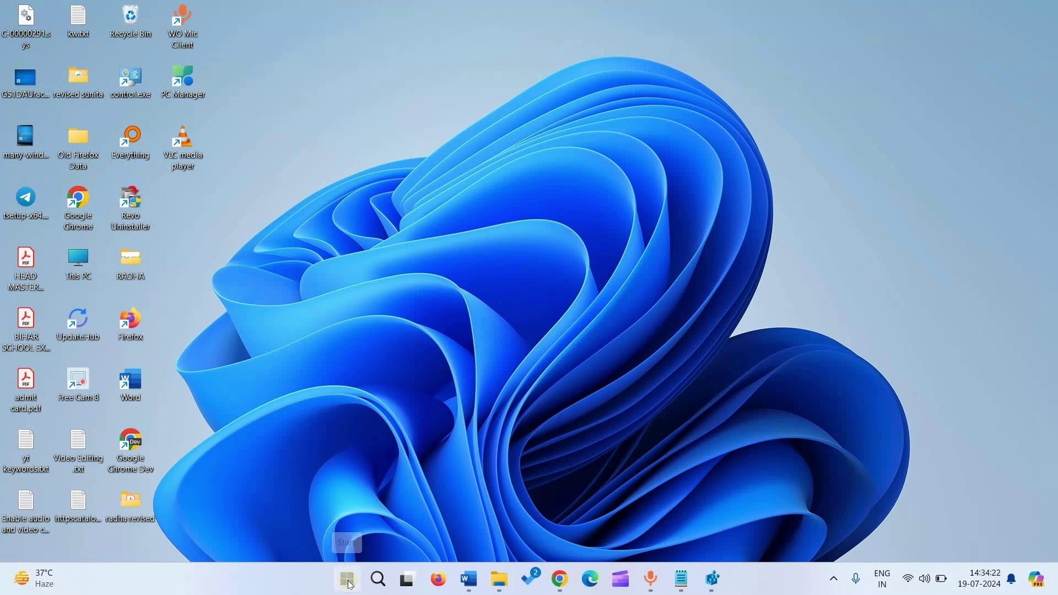
# Reopen C:\Windows\System32\Drivers via Run, maximize it, and select the CrowdStrike folder.
pyautogui.rightClick(348, 582)
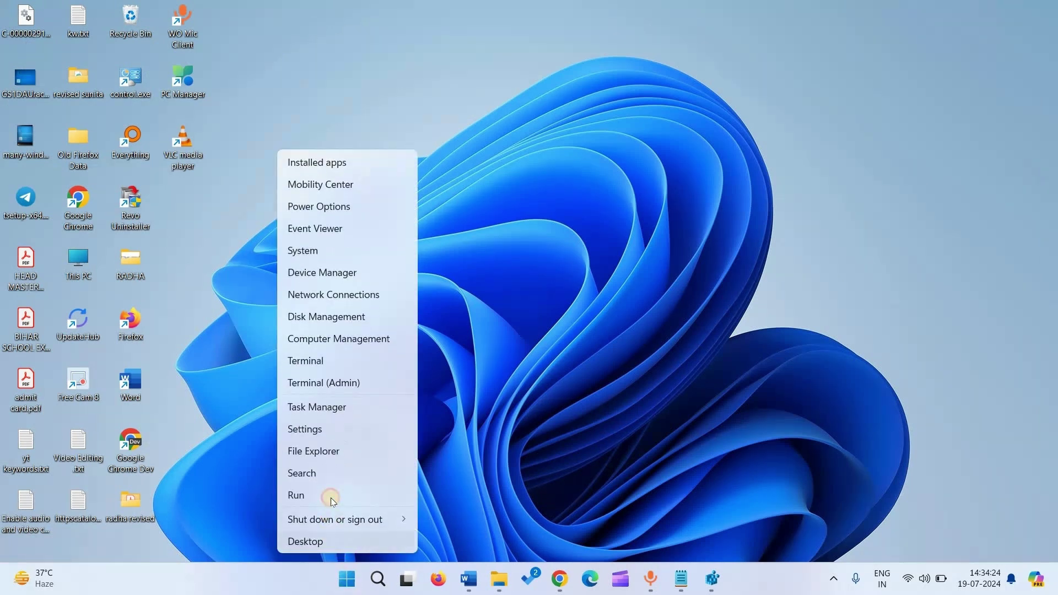
pyautogui.click(454, 391)
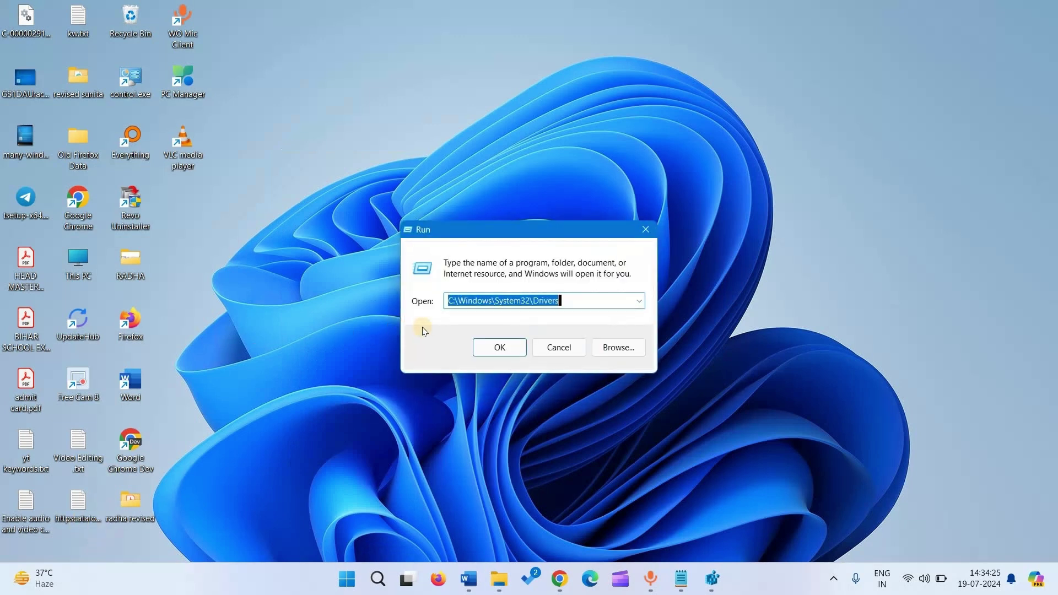
pyautogui.click(502, 347)
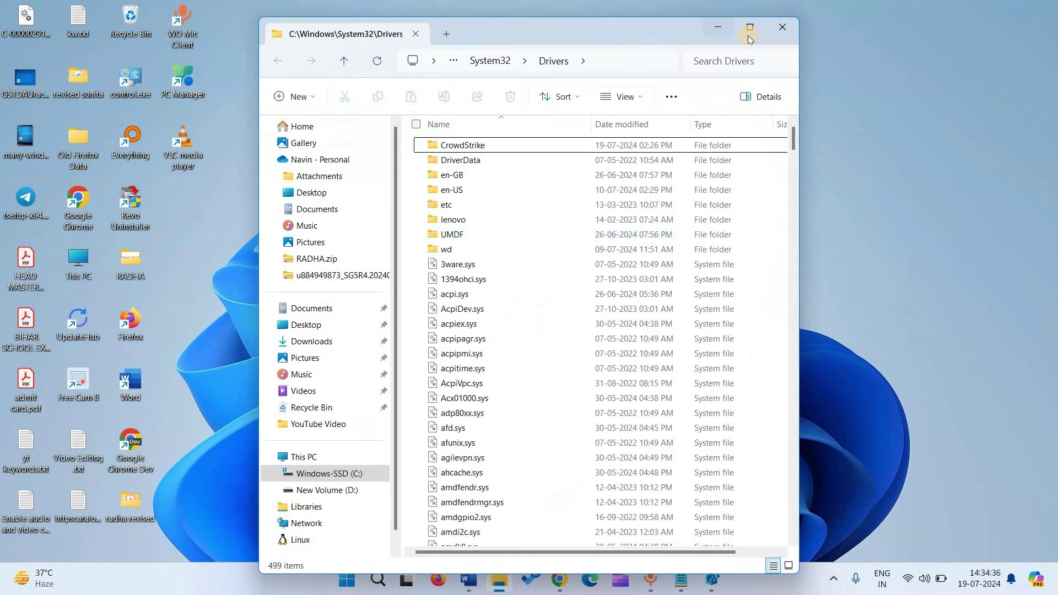
pyautogui.press('super+Up')
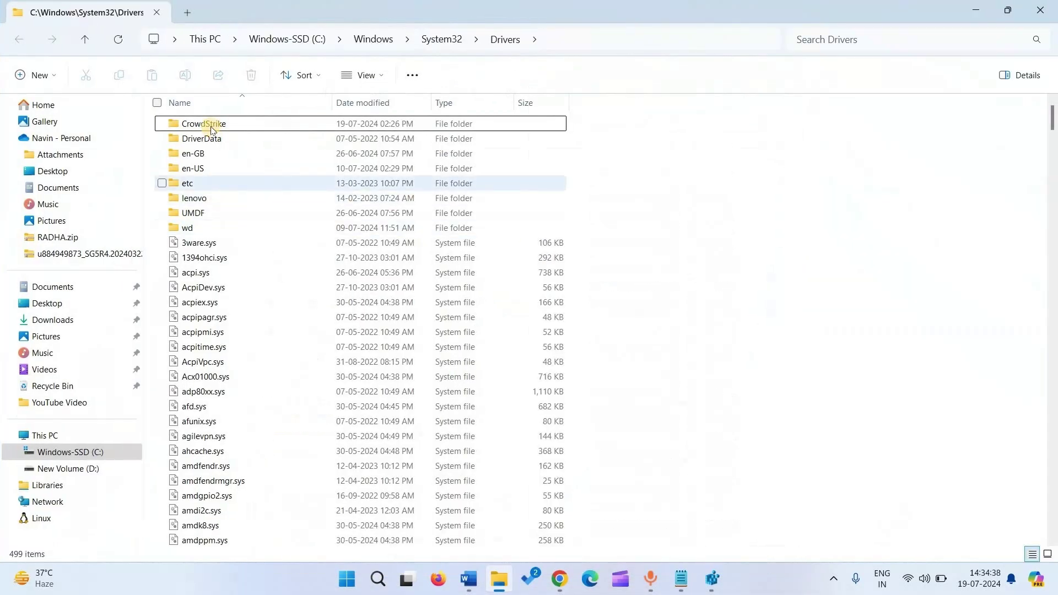
pyautogui.click(211, 127)
# Open the CrowdStrike folder and bring up the actions for C-00000291.sys.
pyautogui.click(212, 128)
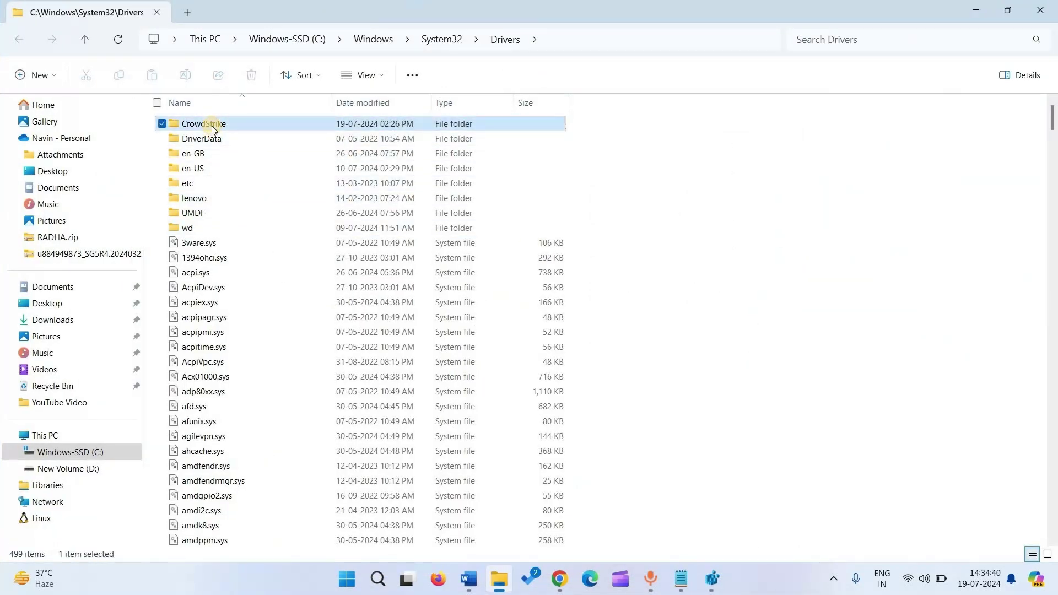
pyautogui.rightClick(253, 173)
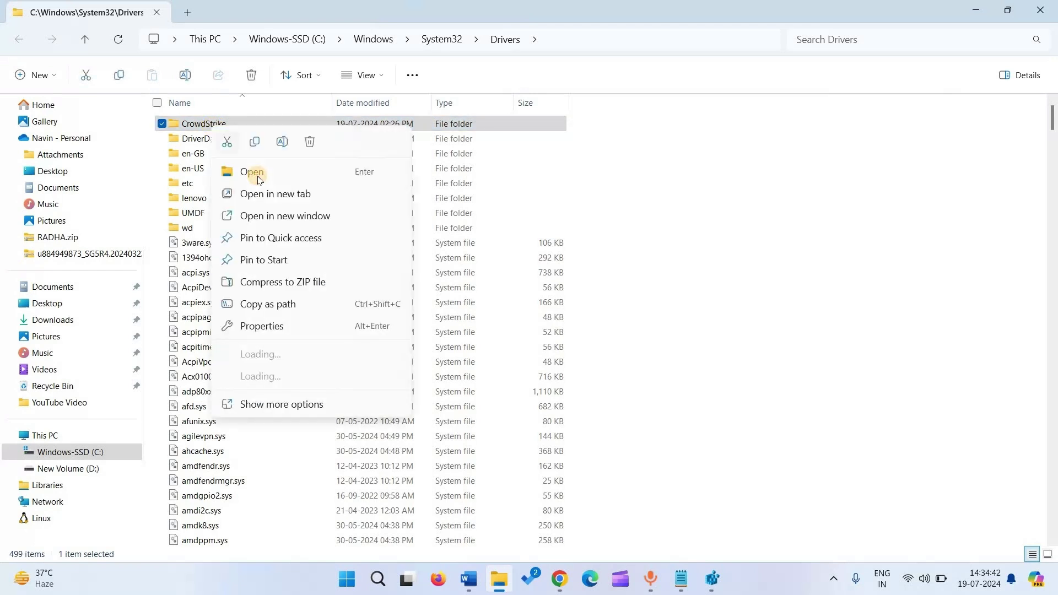
pyautogui.click(256, 174)
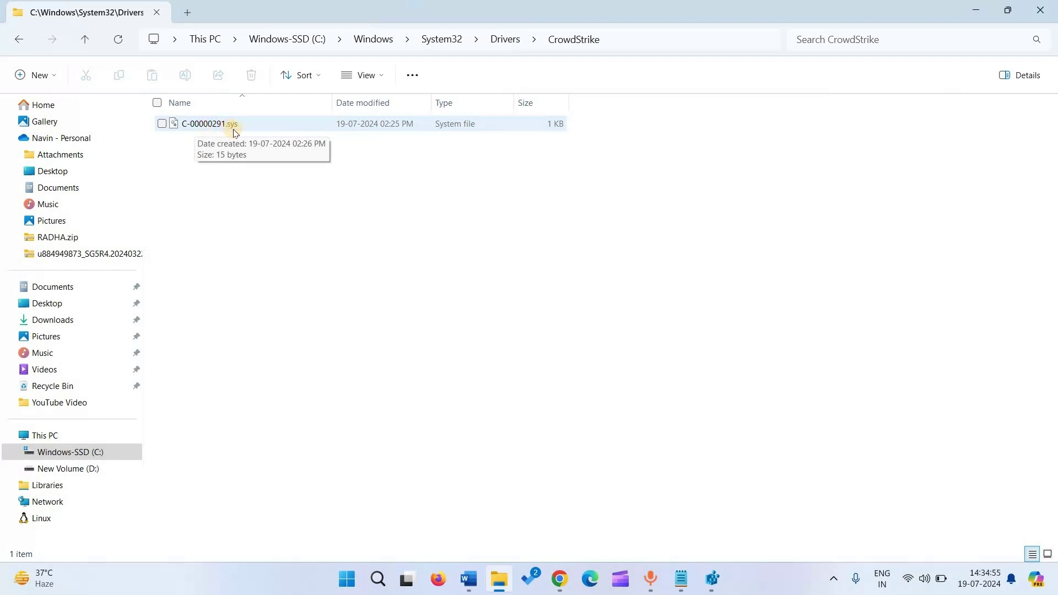
pyautogui.click(187, 131)
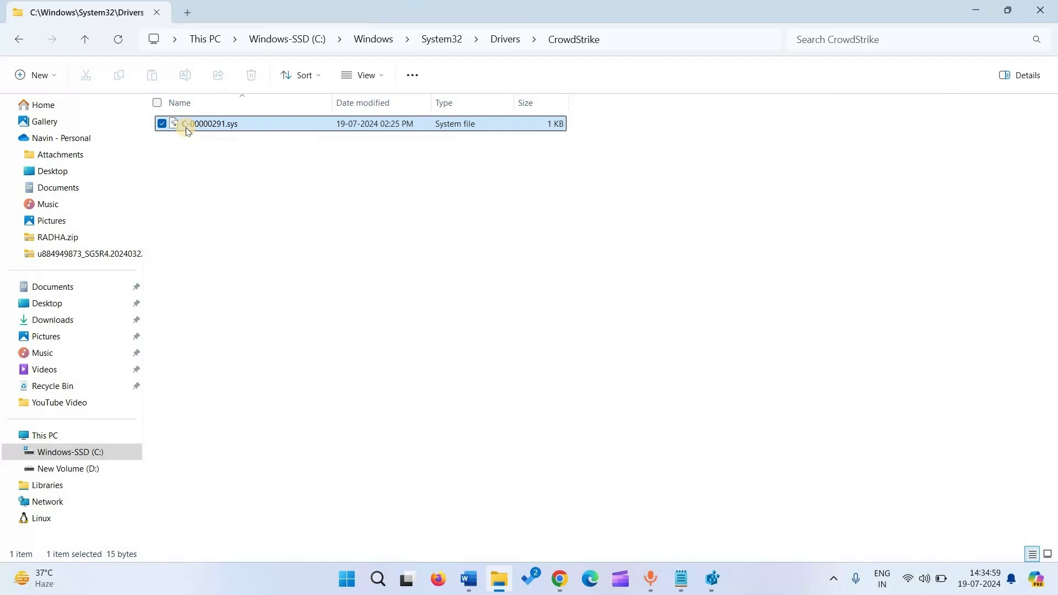
pyautogui.rightClick(224, 182)
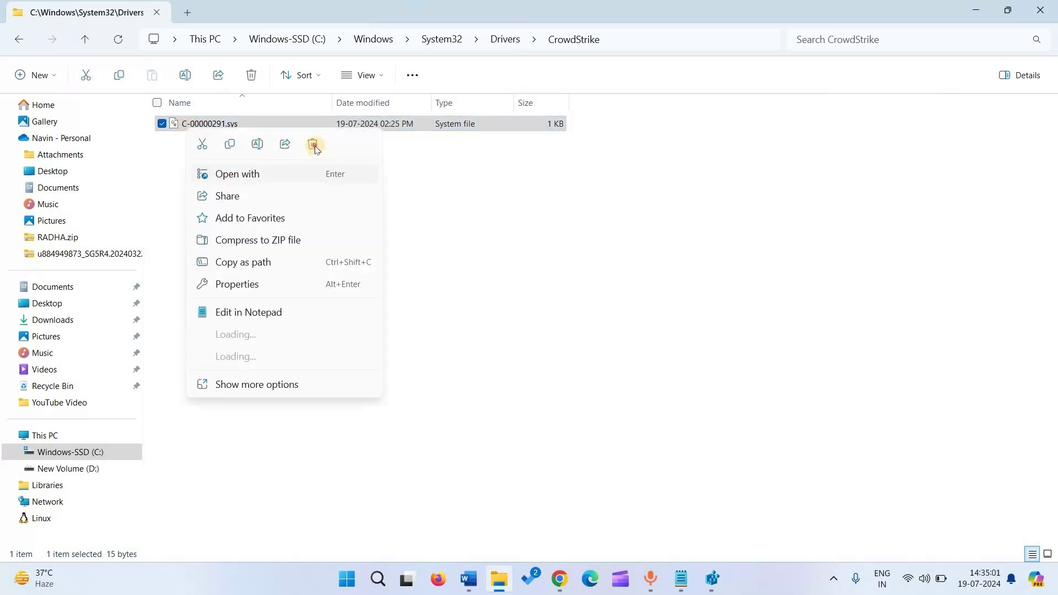
# Delete C-00000291.sys, then view and dismiss the Start menu power options.
pyautogui.click(339, 293)
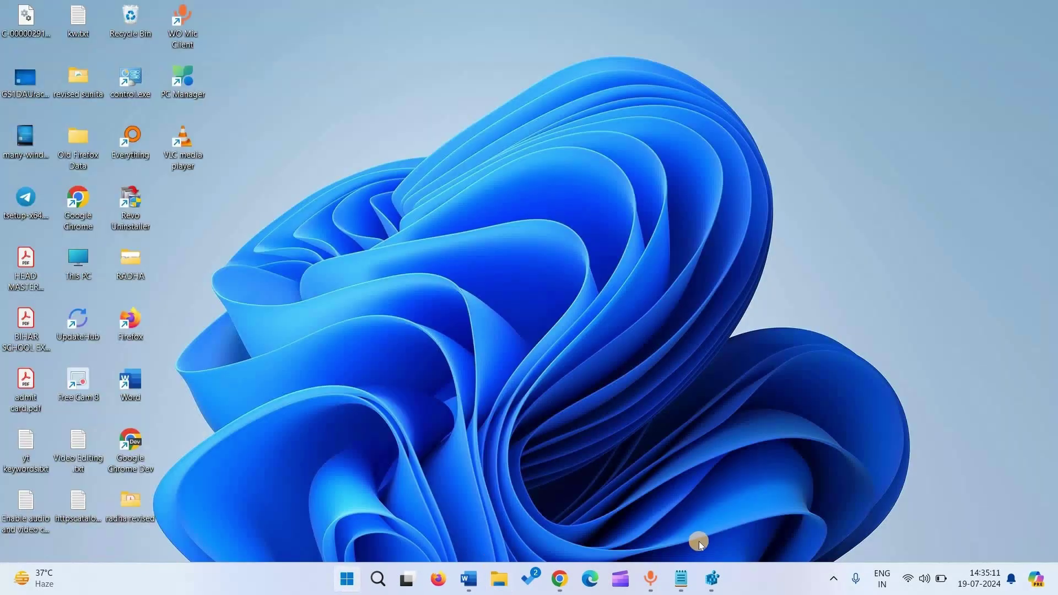
pyautogui.press('super')
pyautogui.click(701, 531)
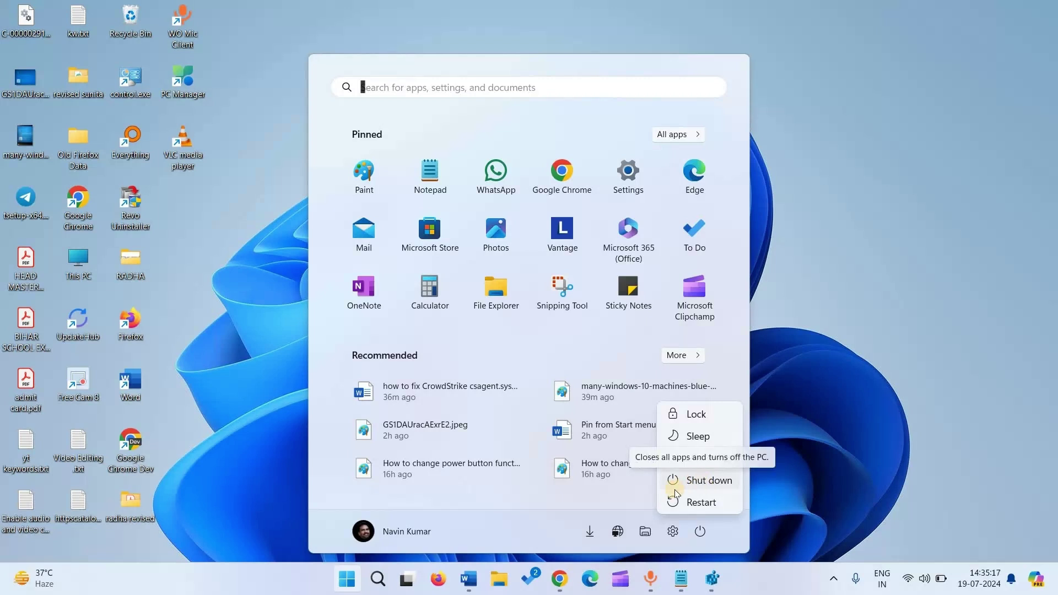
pyautogui.click(819, 409)
pyautogui.click(933, 309)
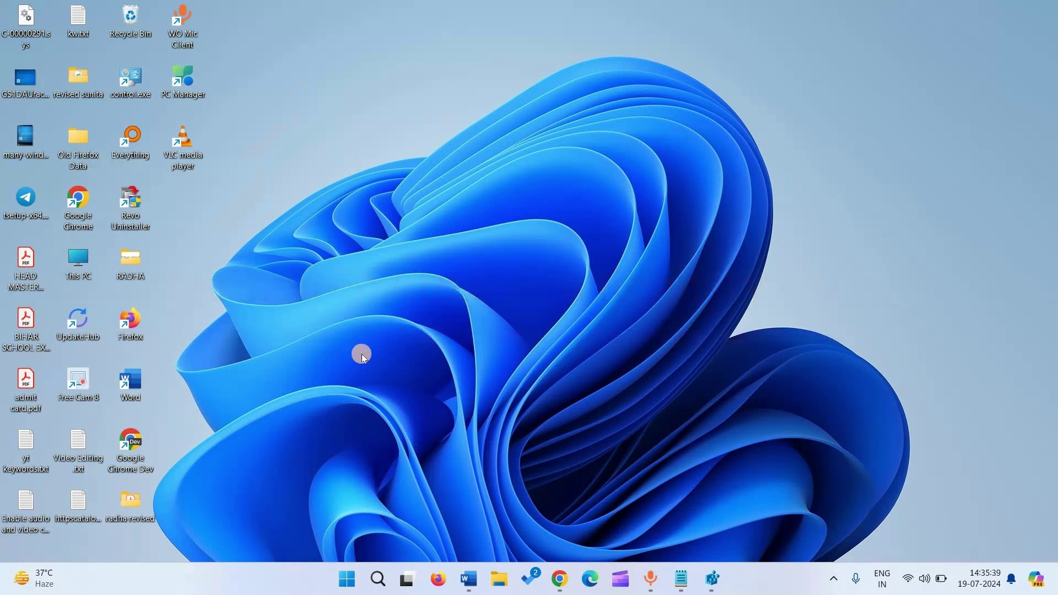
# Search Windows for 'regedit' and launch Registry Editor from the results.
pyautogui.click(379, 581)
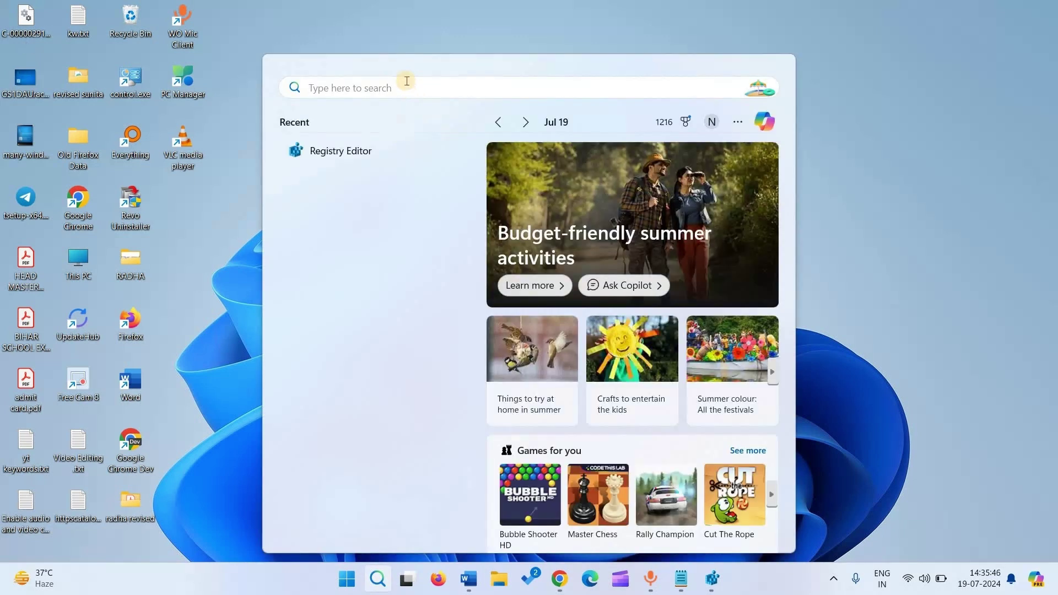
pyautogui.write('reg')
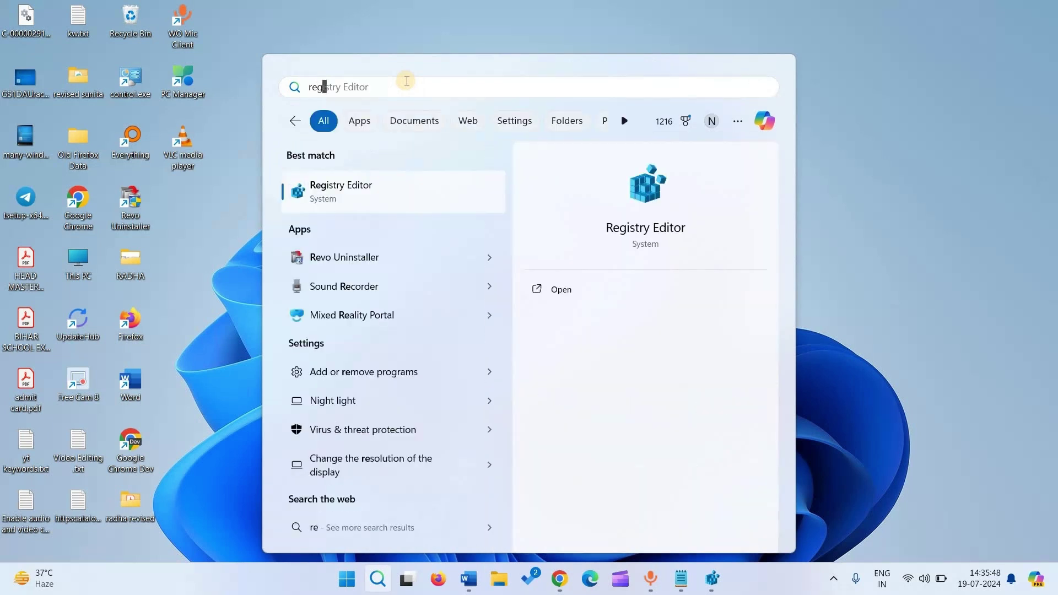
pyautogui.write('edit')
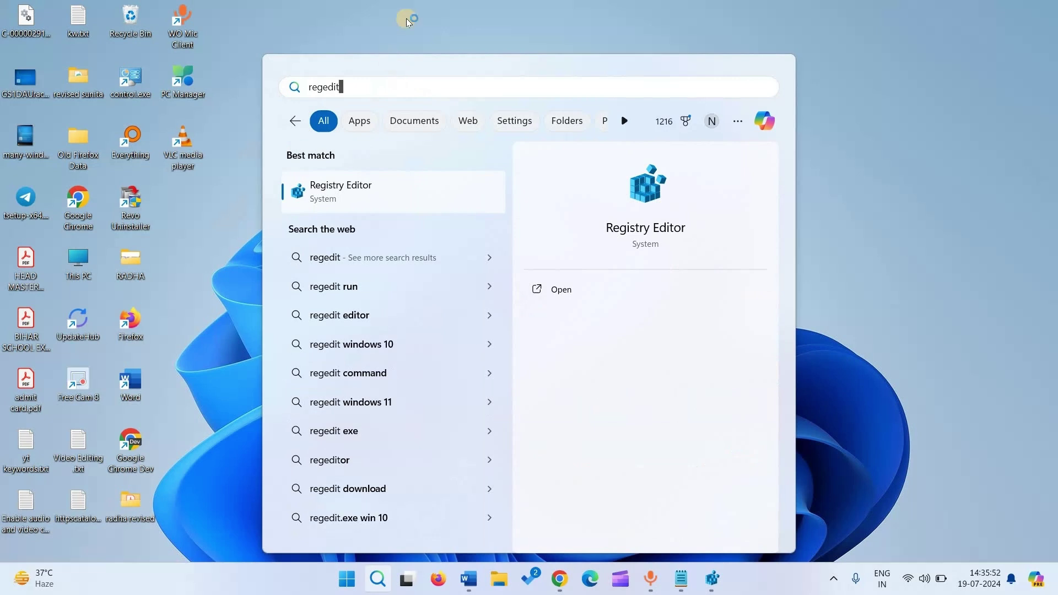
pyautogui.click(463, 180)
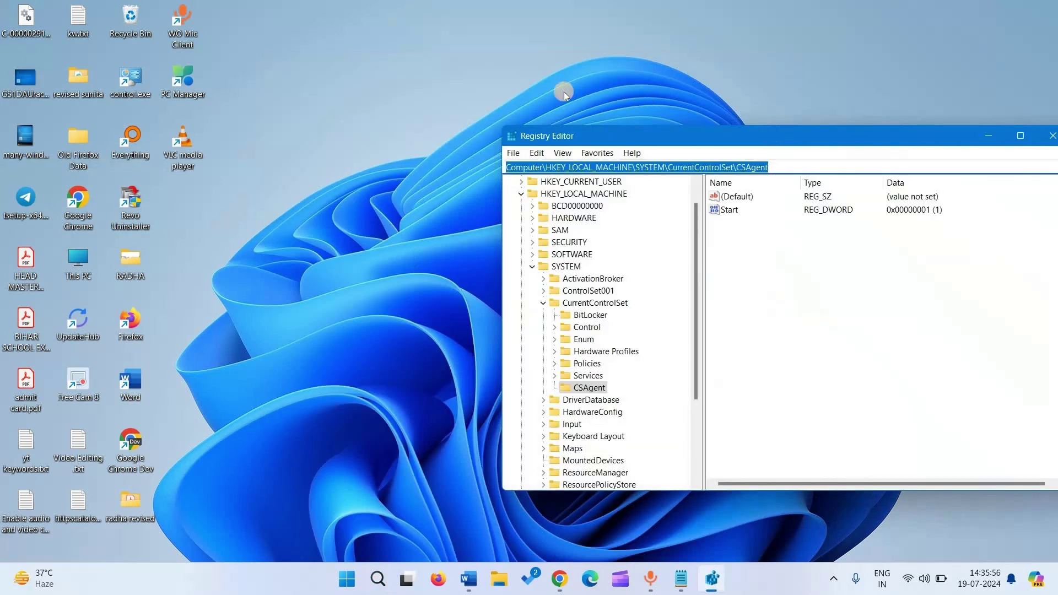
# Move Registry Editor up-left and select CSAgent's Start value, currently 1.
pyautogui.moveTo(546, 136); pyautogui.dragTo(338, 92)
pyautogui.click(408, 124)
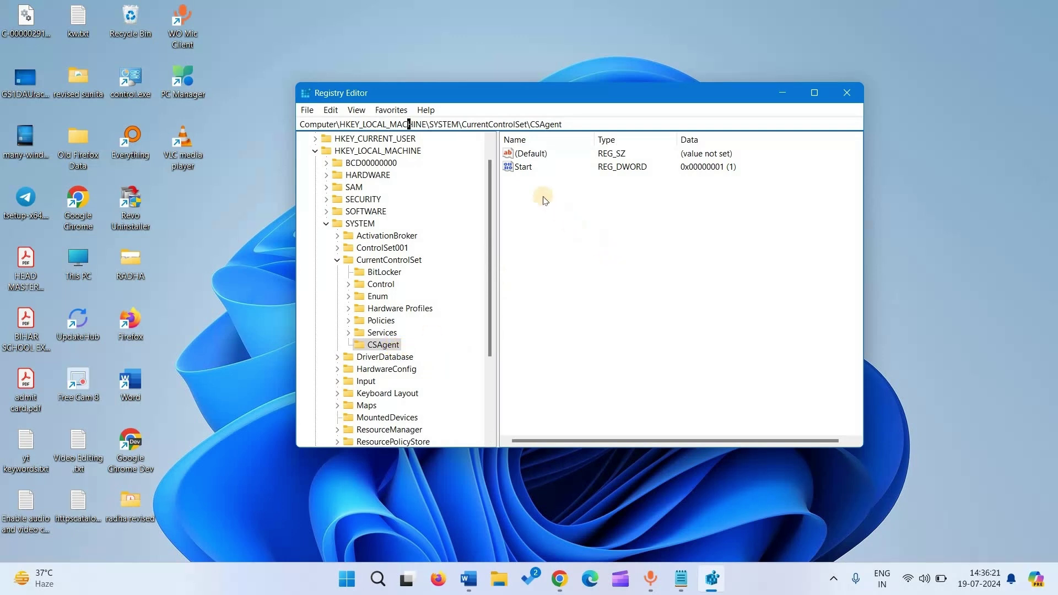
pyautogui.click(524, 167)
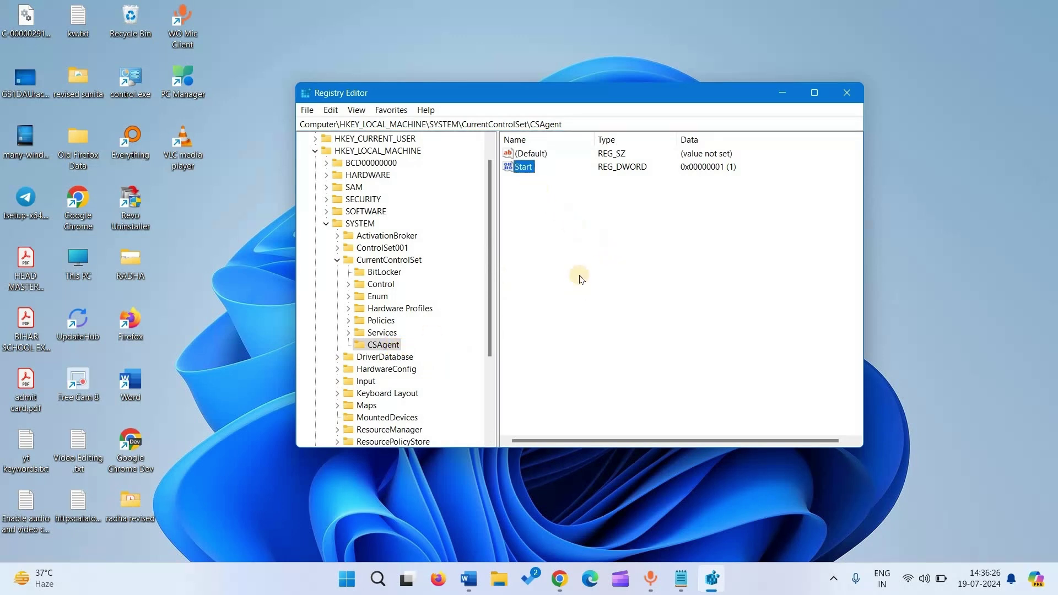
# Change the CSAgent Start DWORD value data from 1 to 4.
pyautogui.rightClick(524, 170)
pyautogui.click(563, 176)
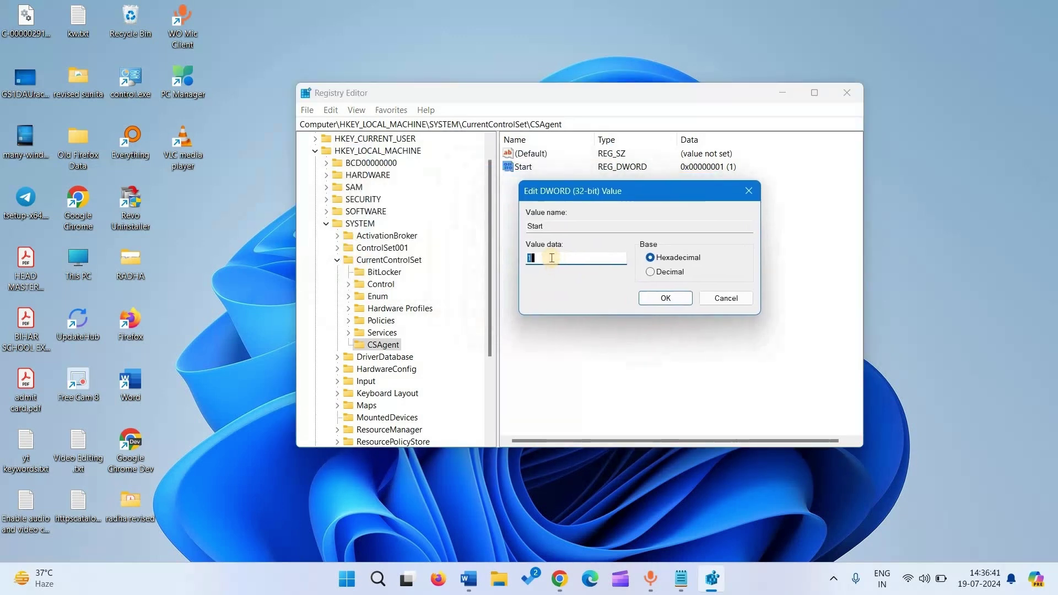
pyautogui.write('4')
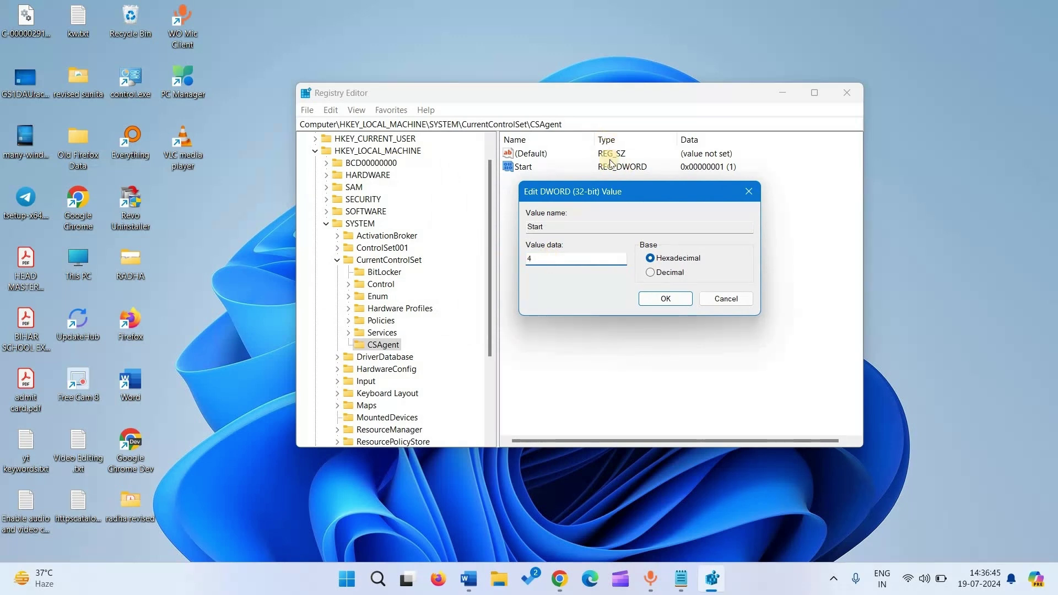
pyautogui.click(666, 299)
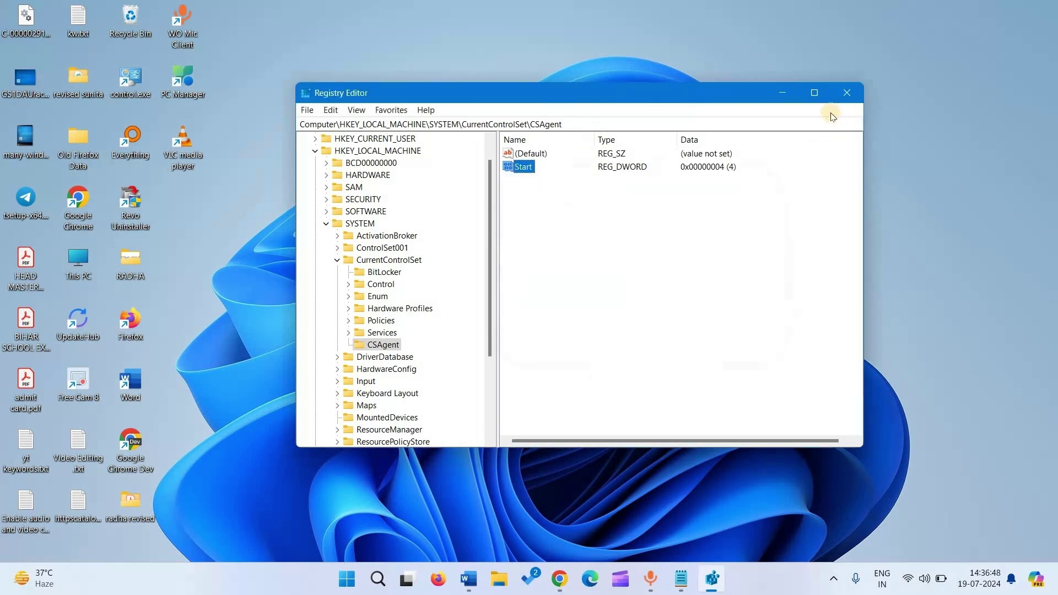
# Minimize and restore the Registry Editor window, then close Registry Editor.
pyautogui.click(772, 97)
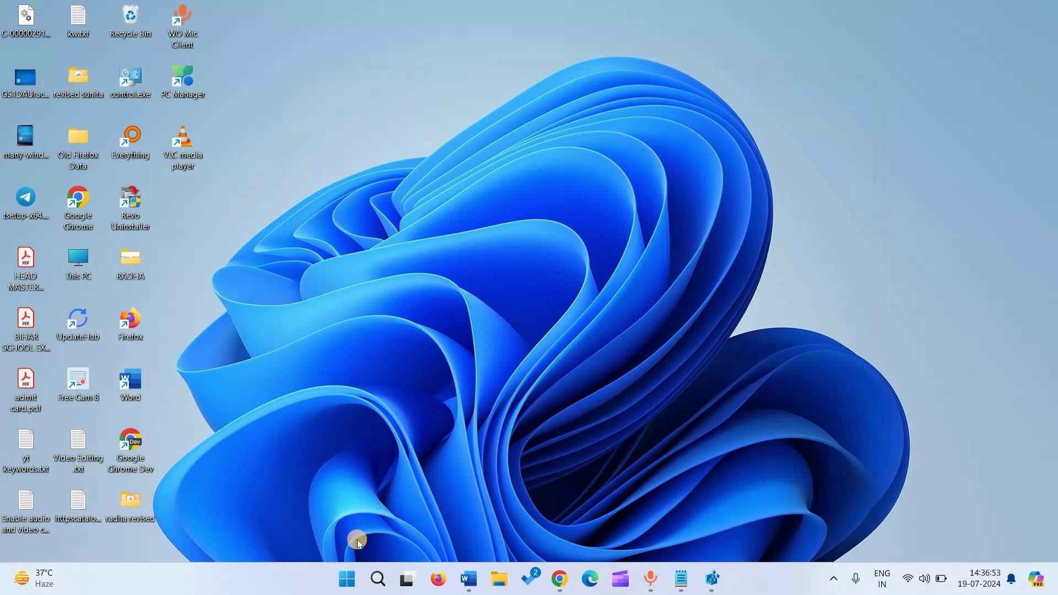
pyautogui.click(713, 587)
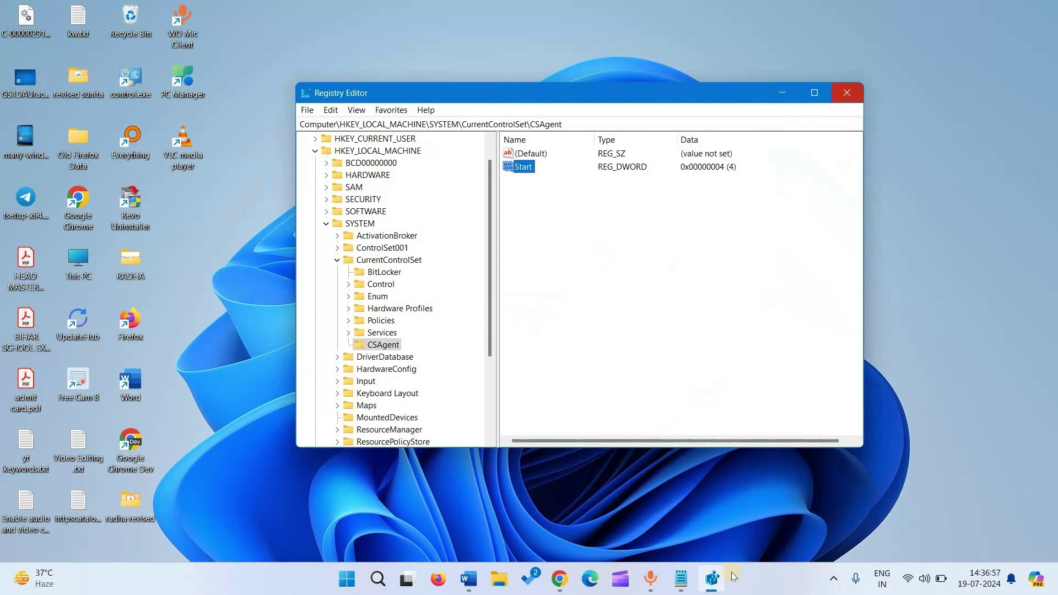
pyautogui.click(847, 93)
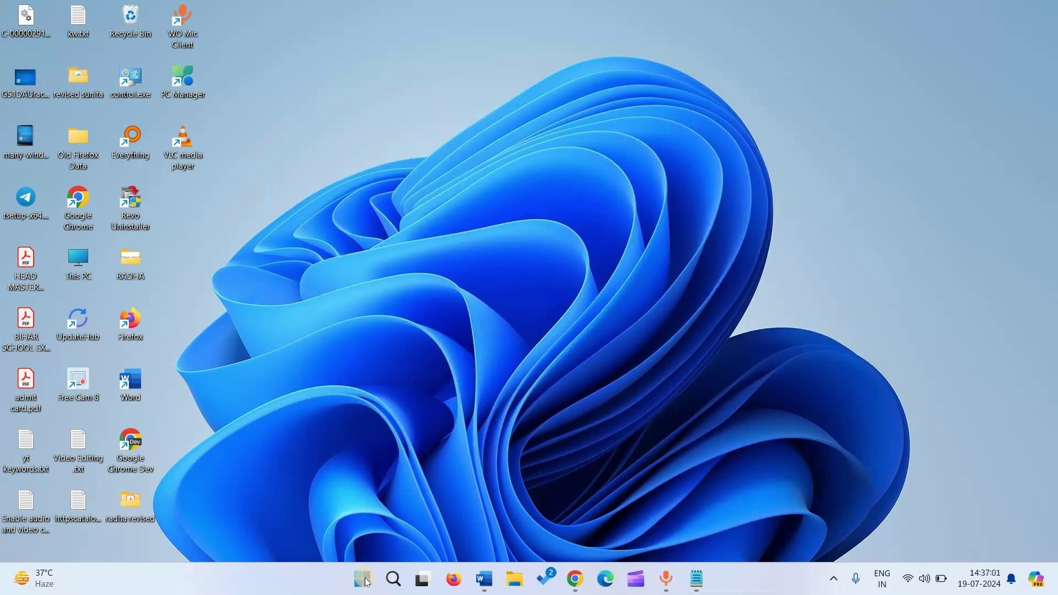
# View the Start menu's power options, then dismiss them and close Start.
pyautogui.click(355, 592)
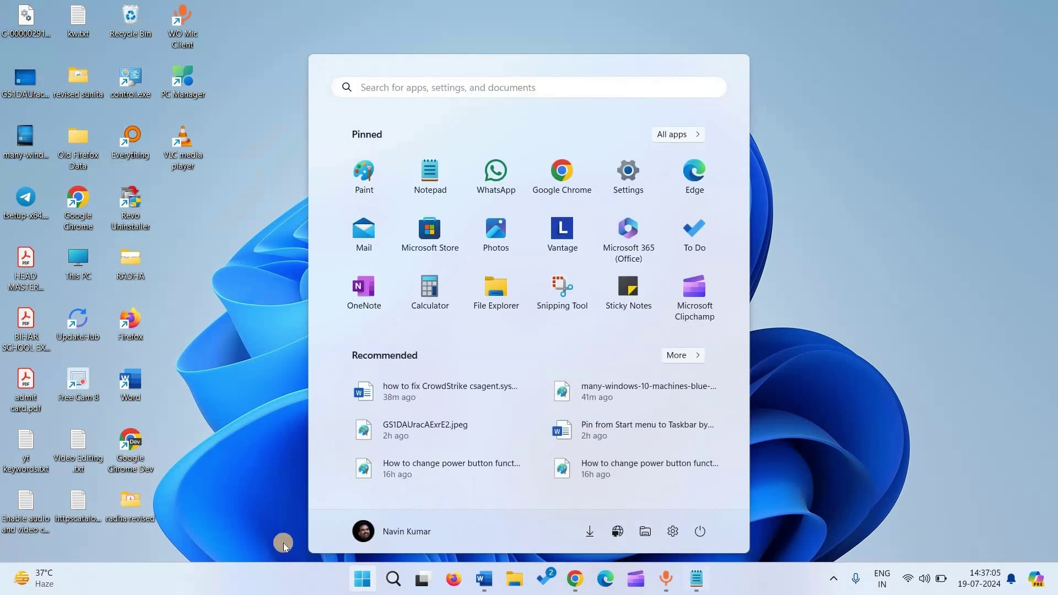
pyautogui.click(362, 582)
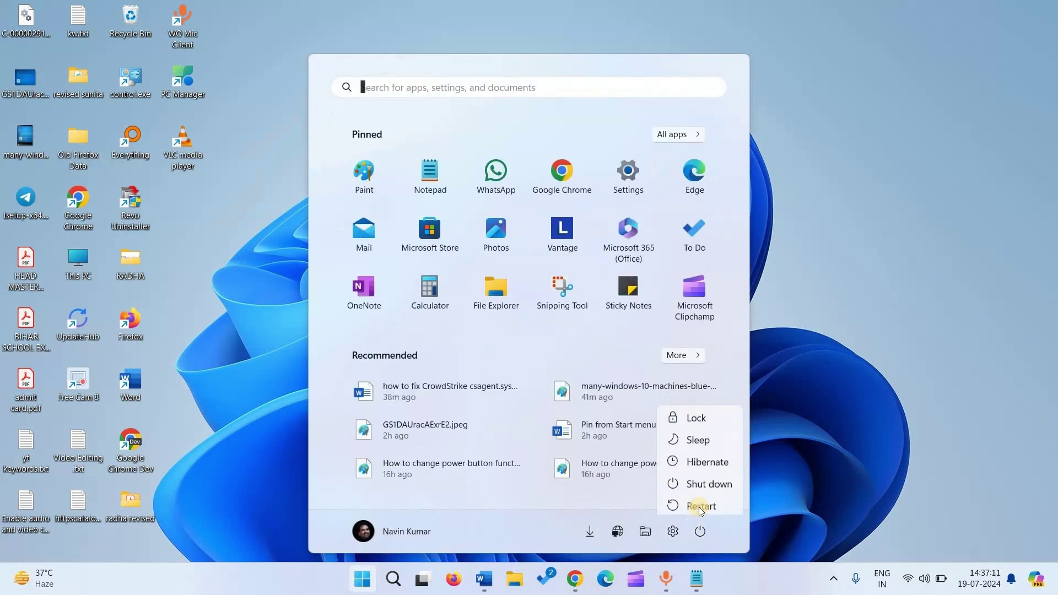
pyautogui.click(703, 533)
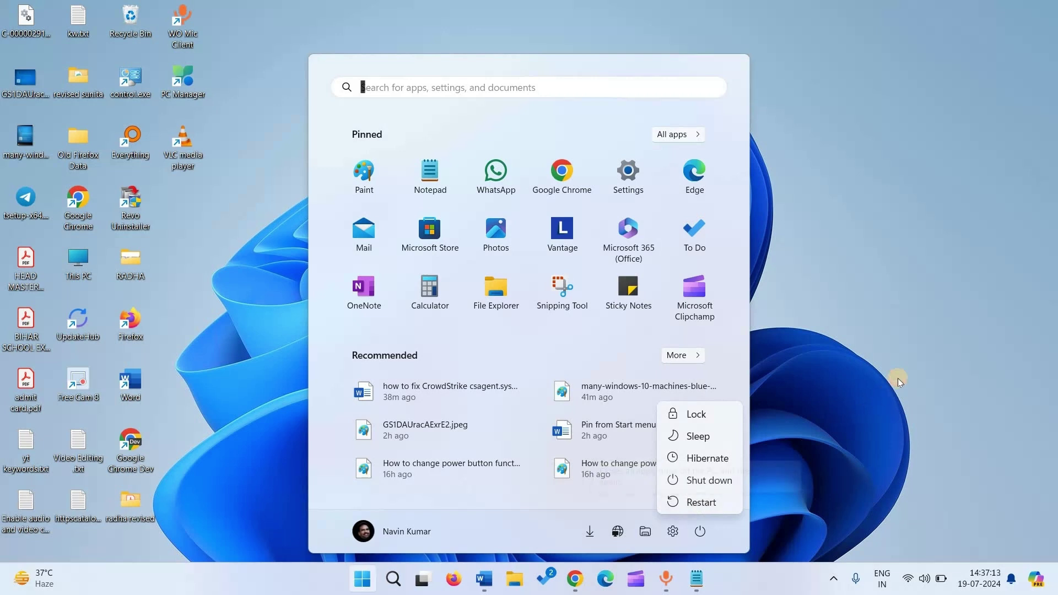
pyautogui.press('Escape')
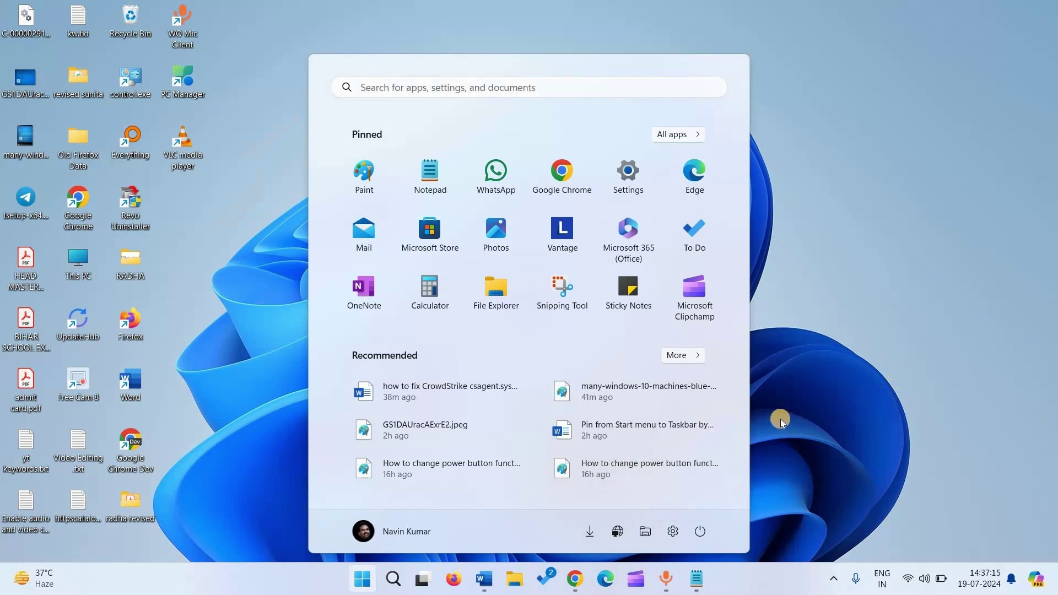
pyautogui.click(860, 351)
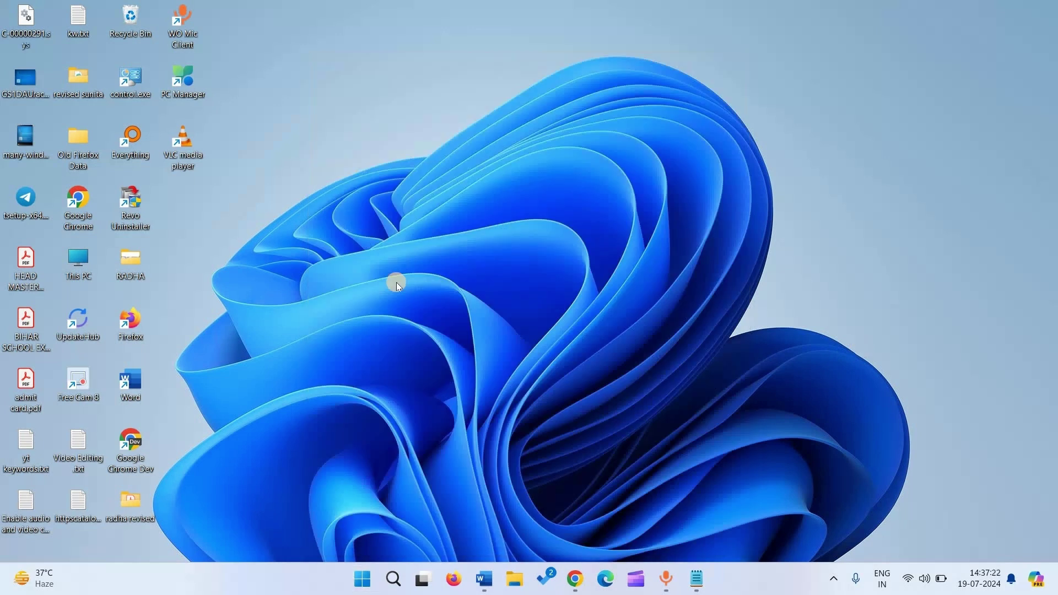